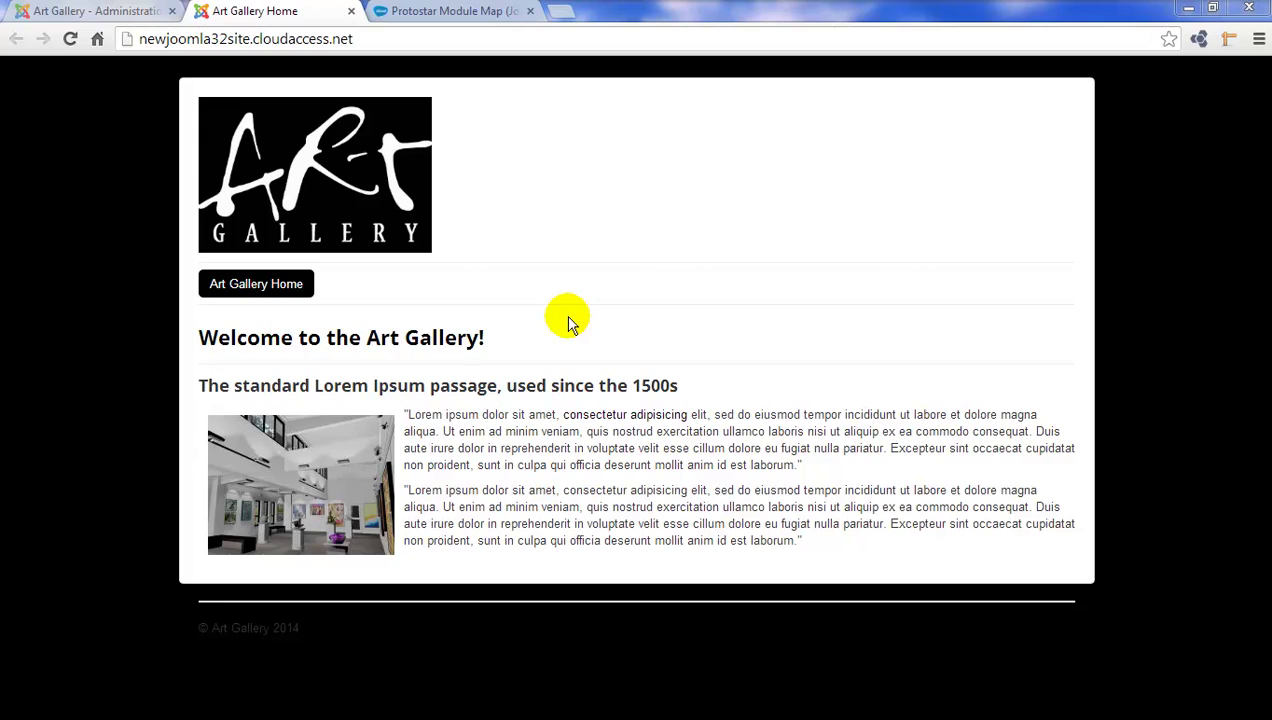
# Step: Check the banner position on the Protostar module map, and open the Module Manager in the Joomla administration
pyautogui.click(487, 12)
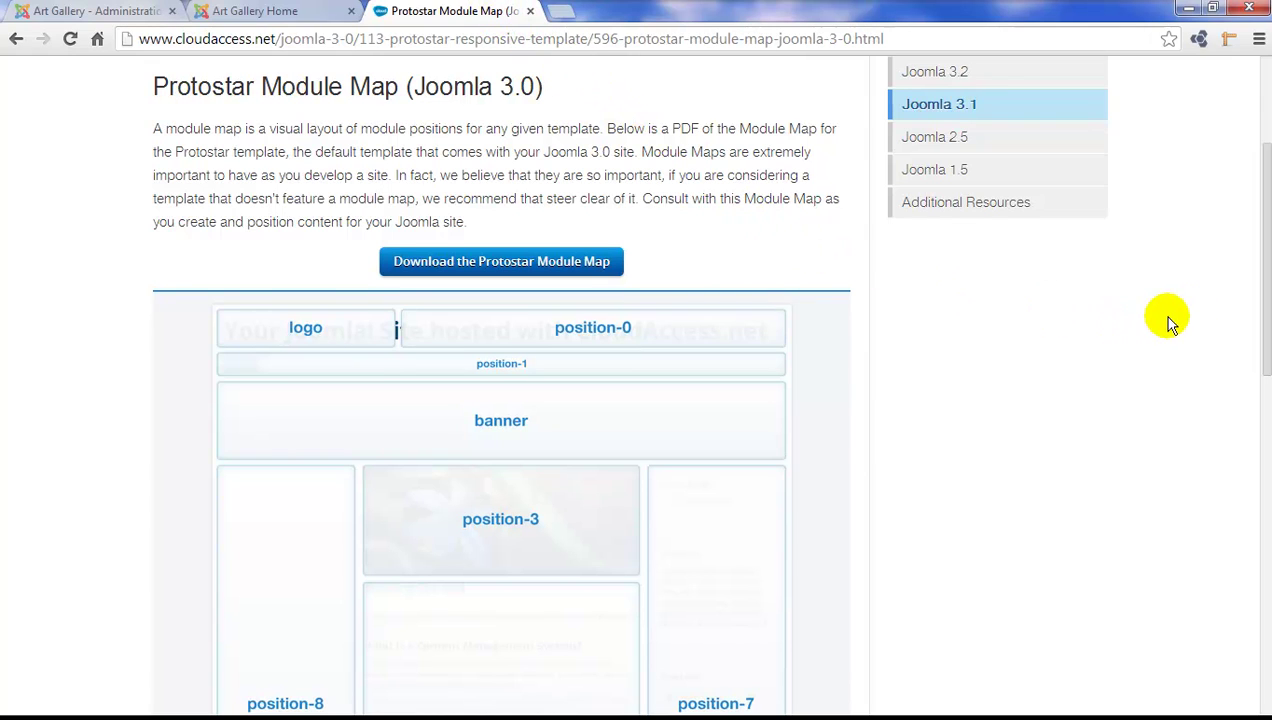
pyautogui.moveTo(1265, 298); pyautogui.dragTo(1256, 364)
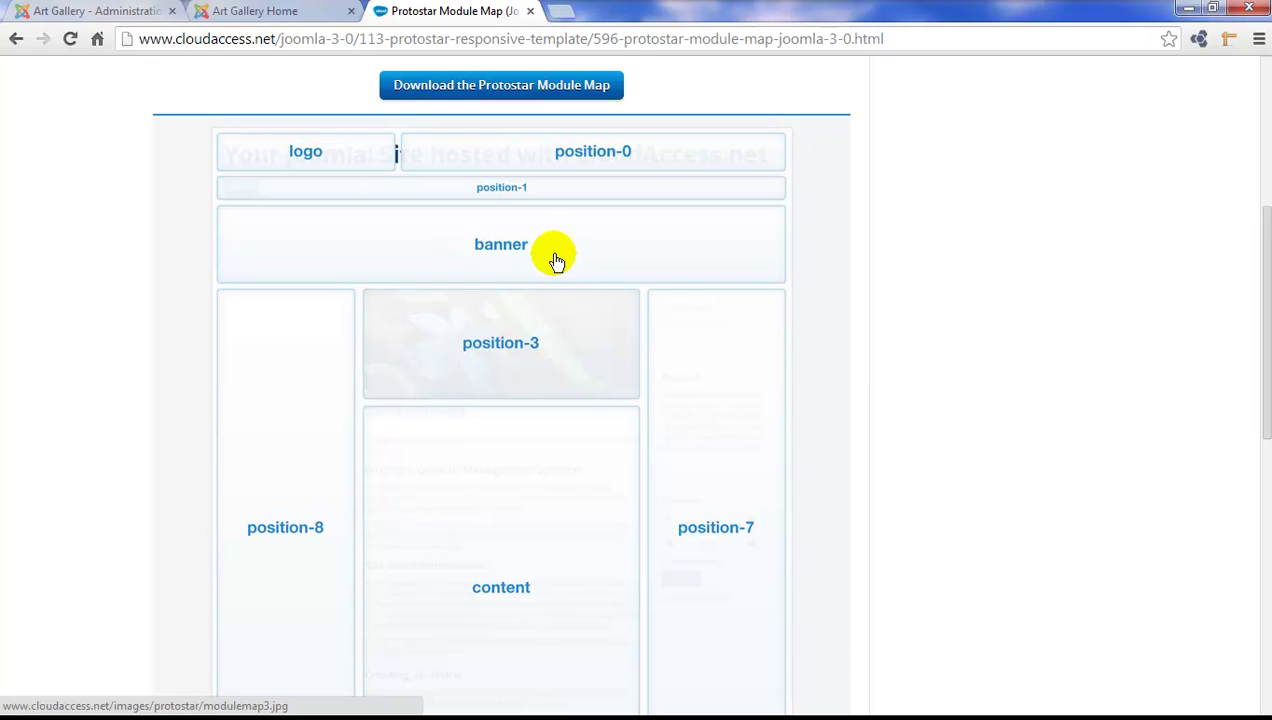
pyautogui.click(122, 20)
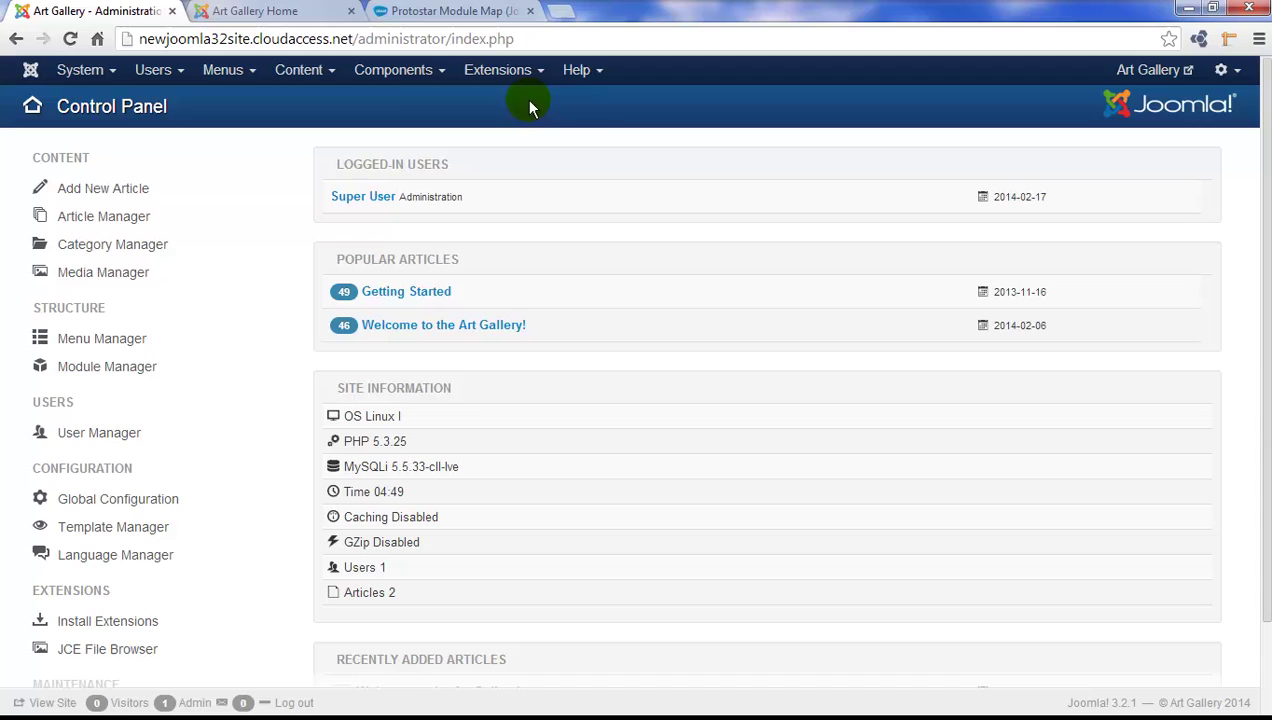
pyautogui.click(539, 76)
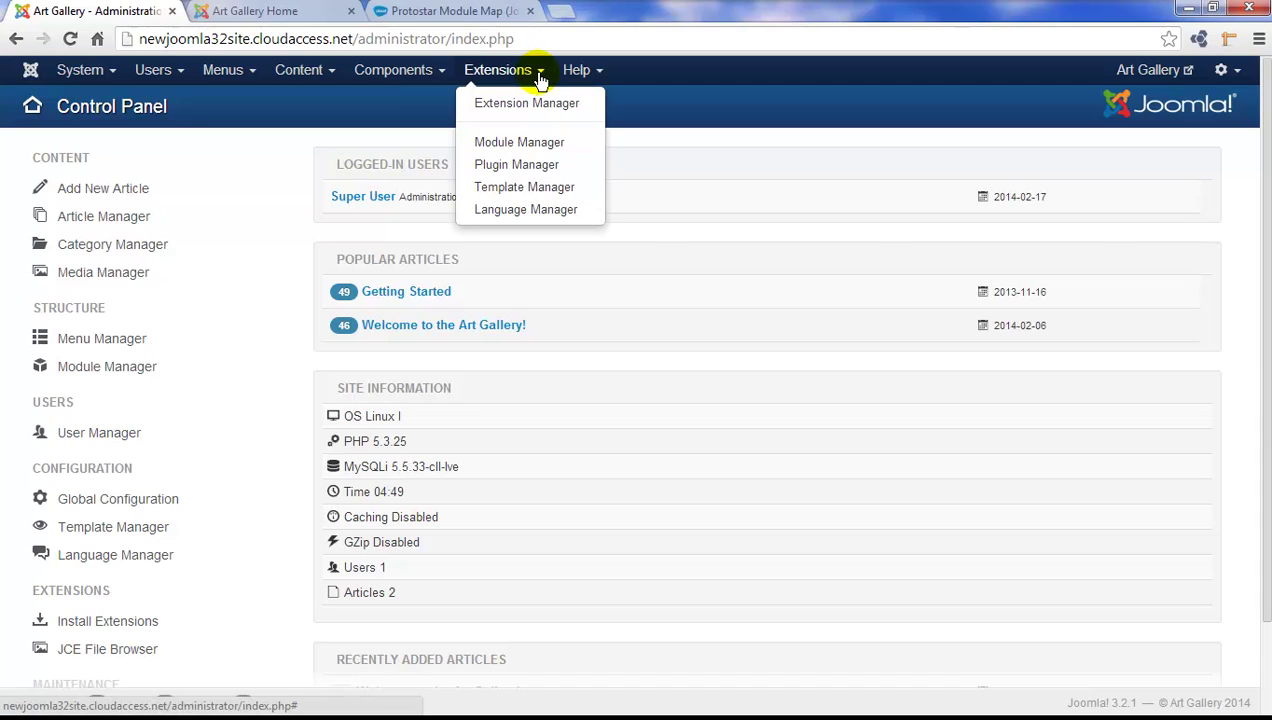
pyautogui.click(535, 143)
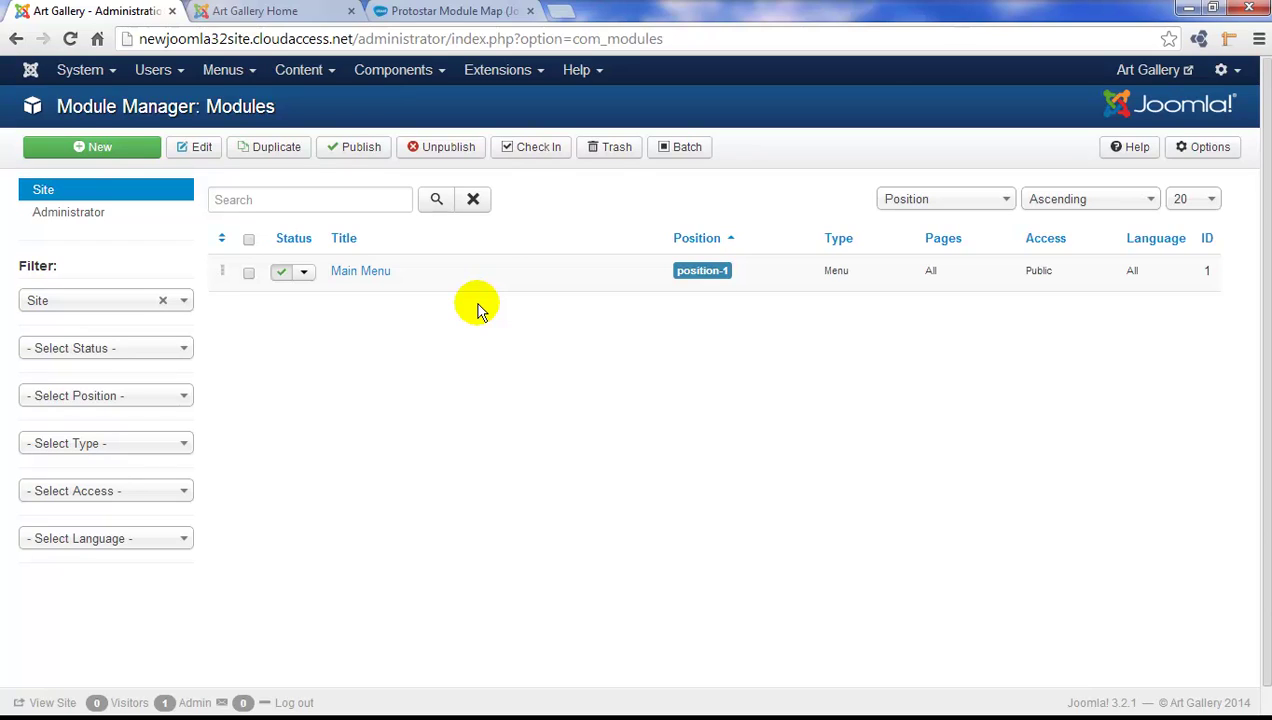
# Step: Recheck the Protostar module map and start a new site module of the Custom HTML type
pyautogui.click(471, 12)
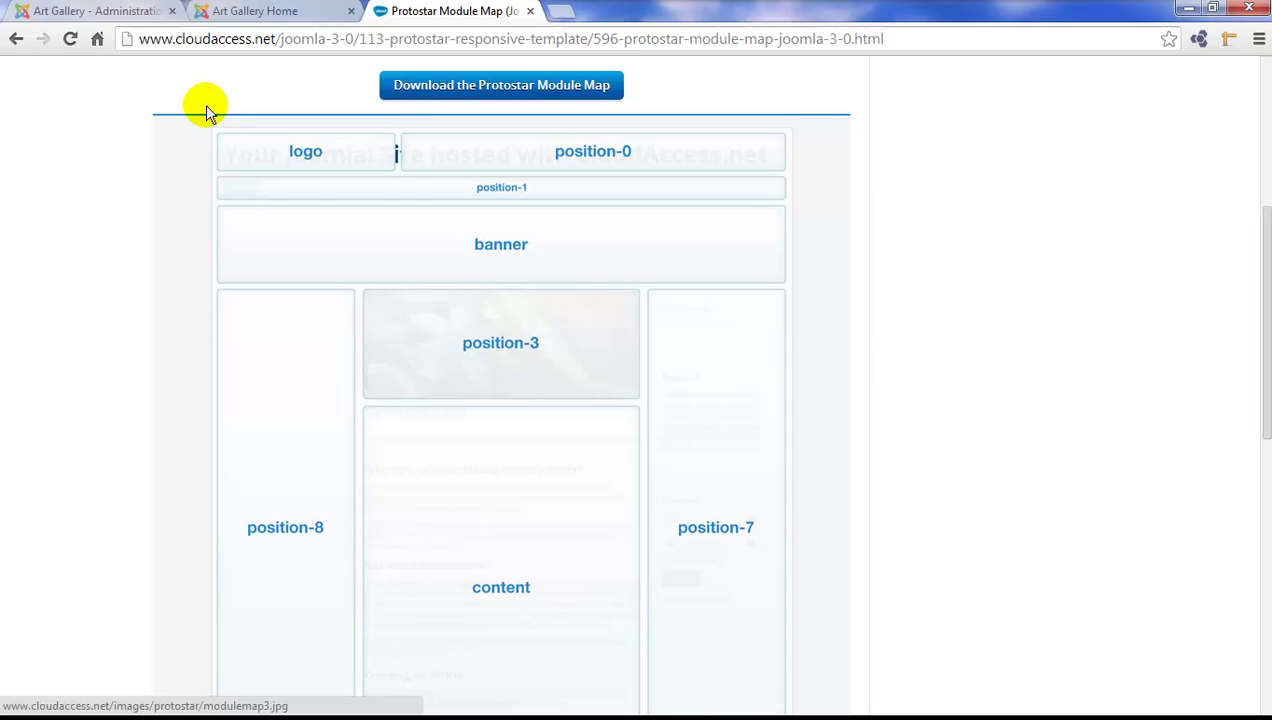
pyautogui.click(113, 12)
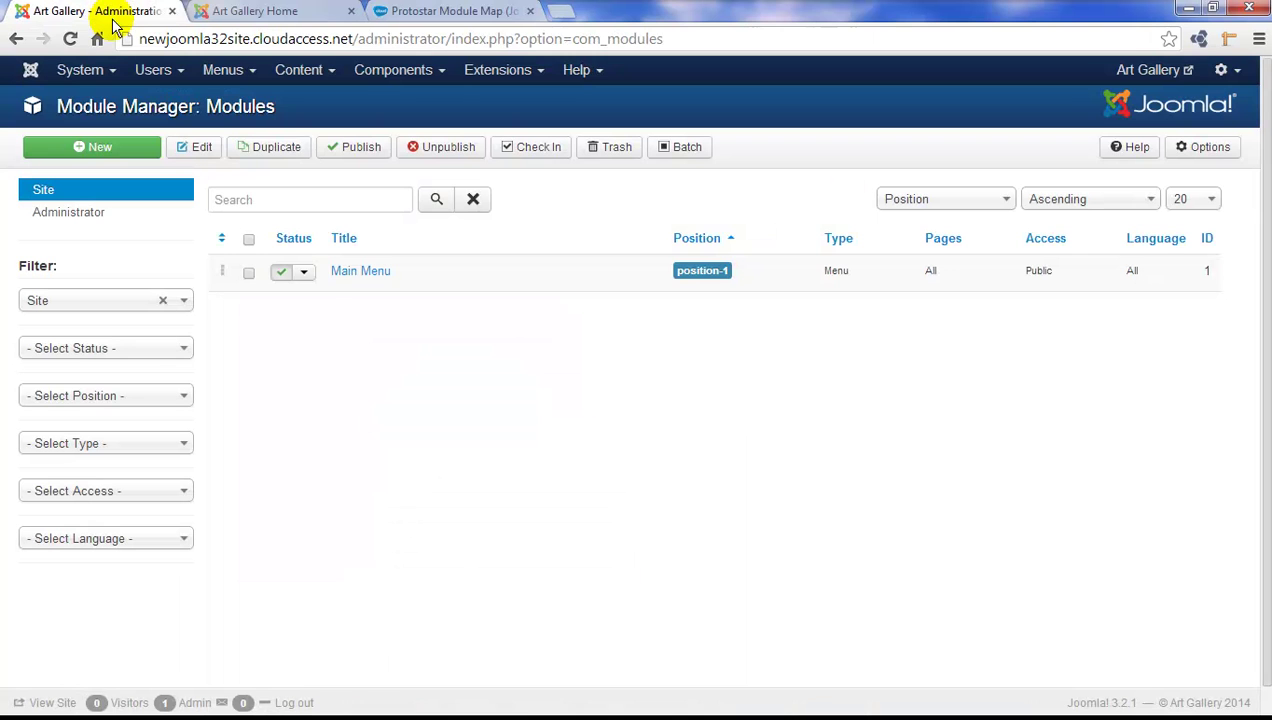
pyautogui.click(119, 158)
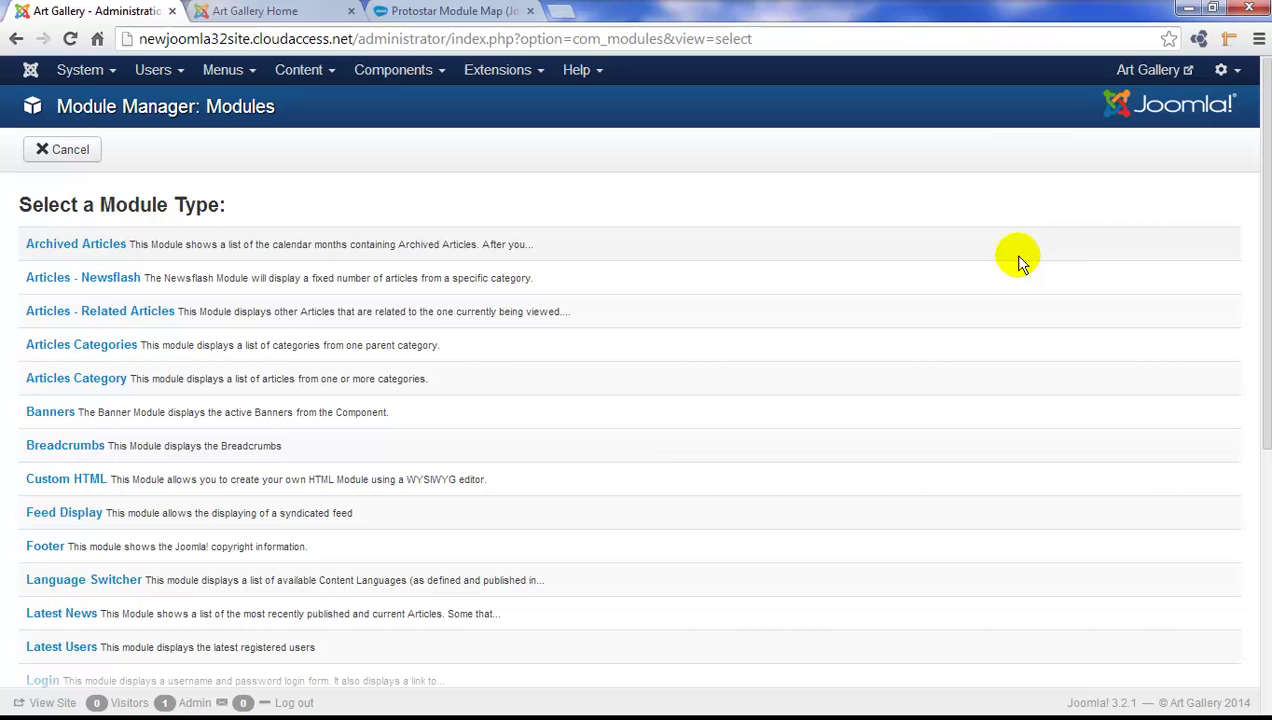
pyautogui.scroll(-2, 1262, 260)
pyautogui.scroll(1, 1255, 265)
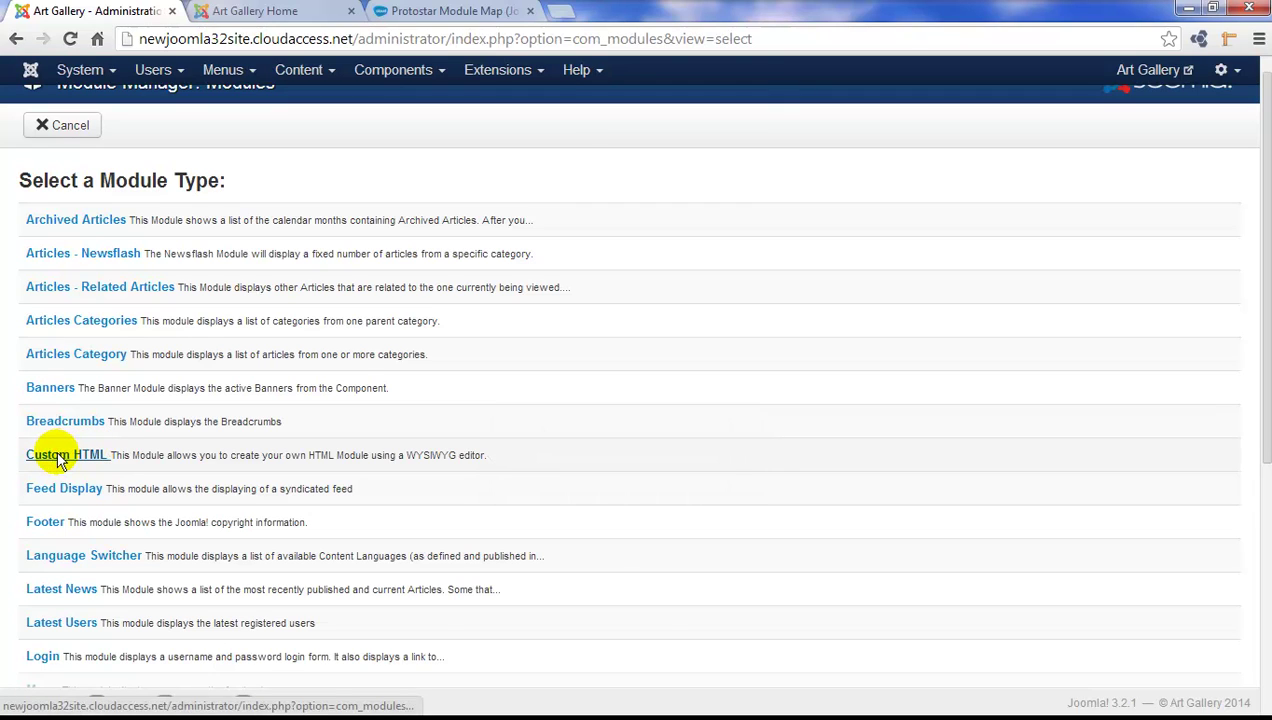
pyautogui.click(58, 458)
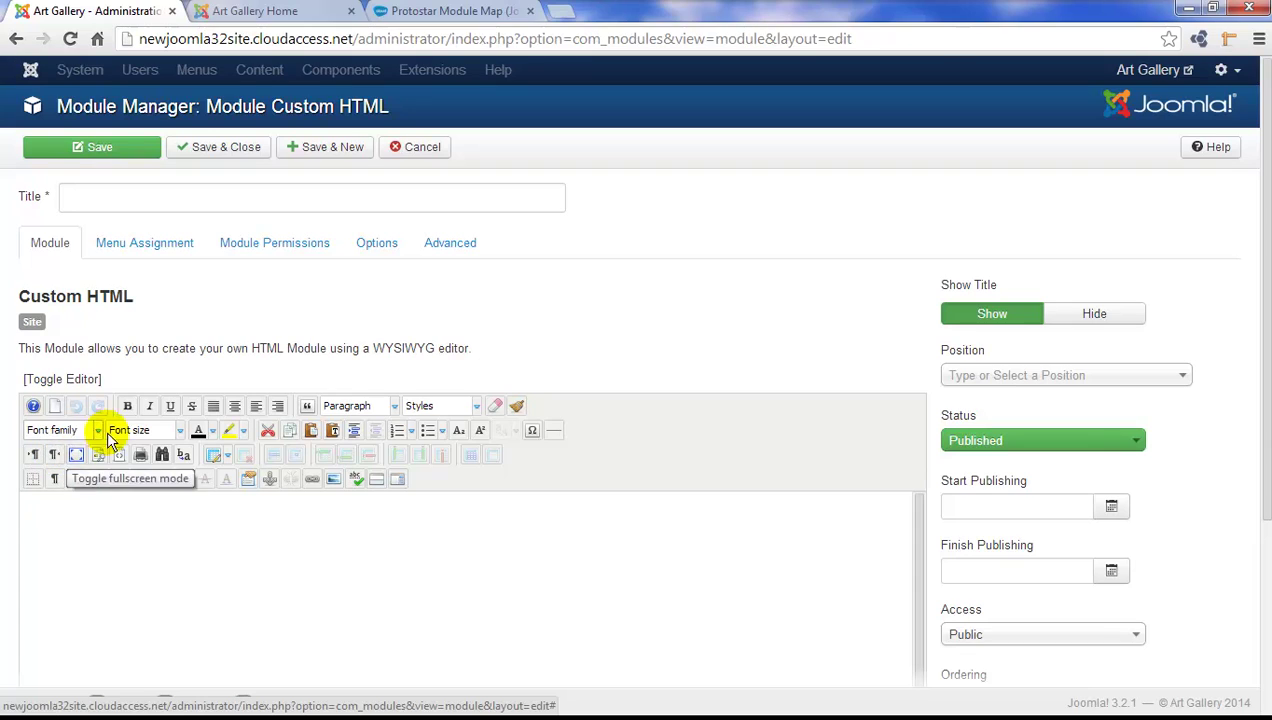
# Step: Title the new Custom HTML module "Art Gallery Banner"
pyautogui.click(158, 199)
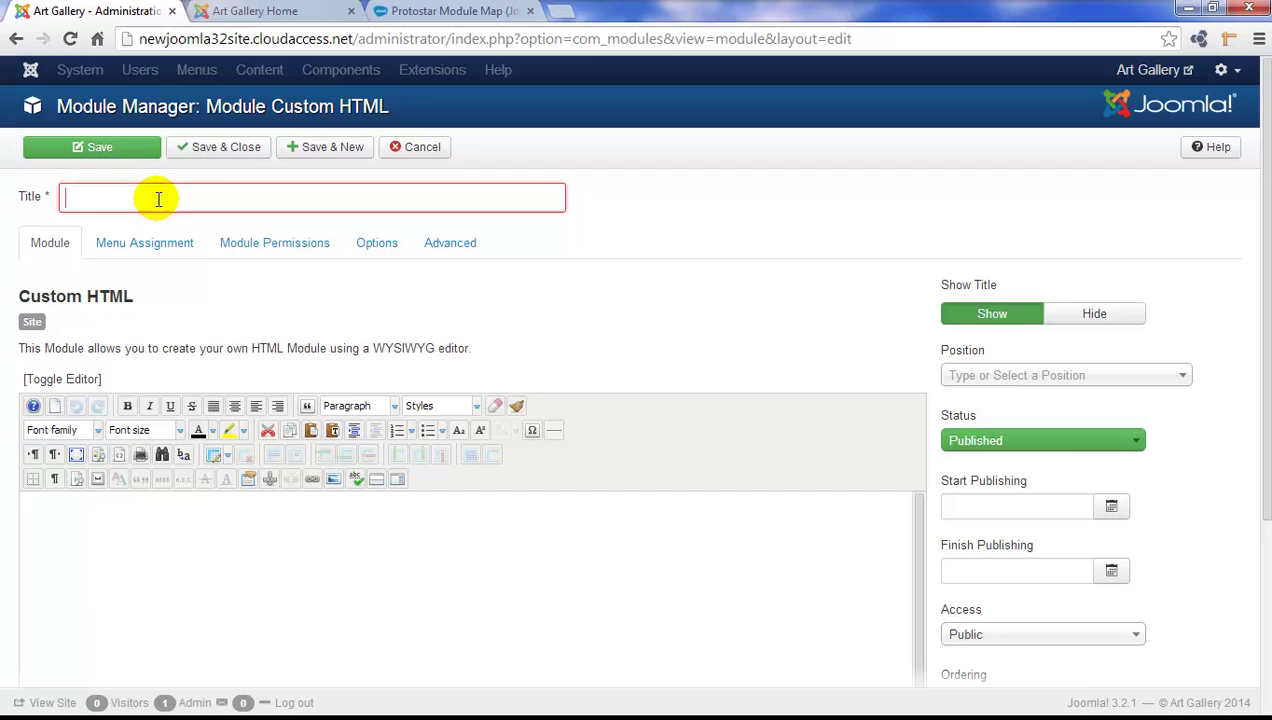
pyautogui.write('Art Gall')
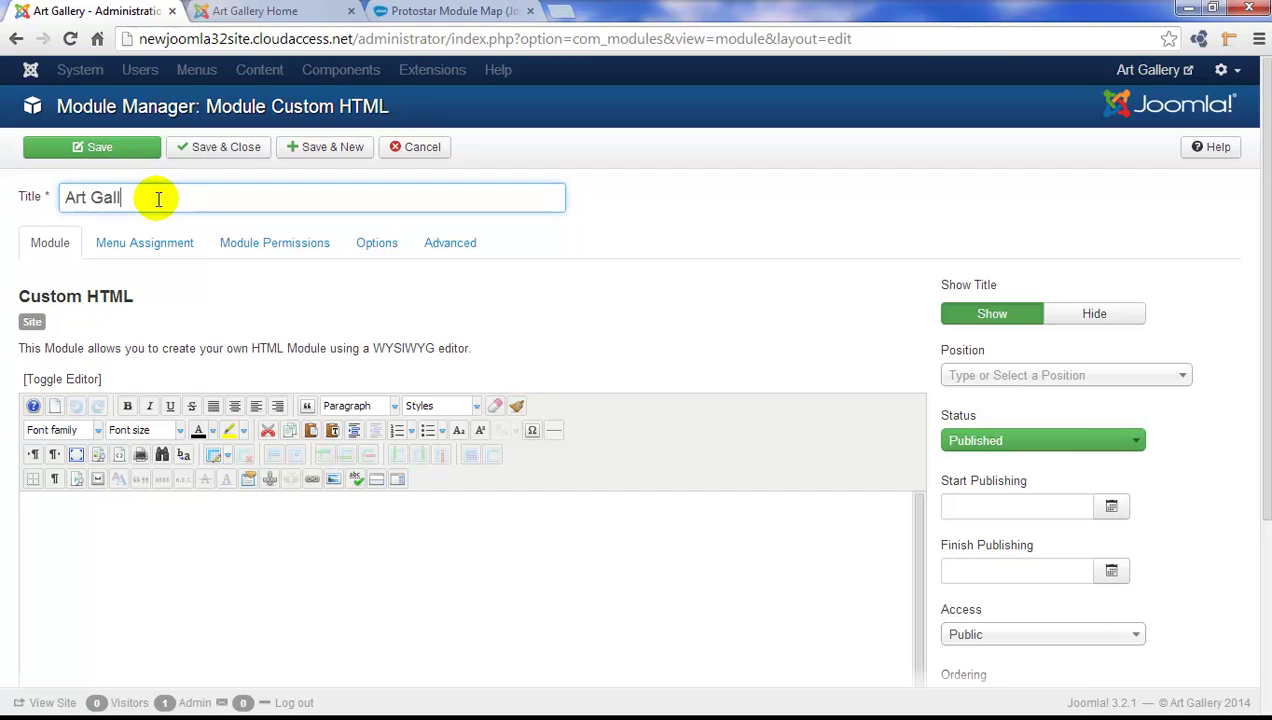
pyautogui.write('ery Banner')
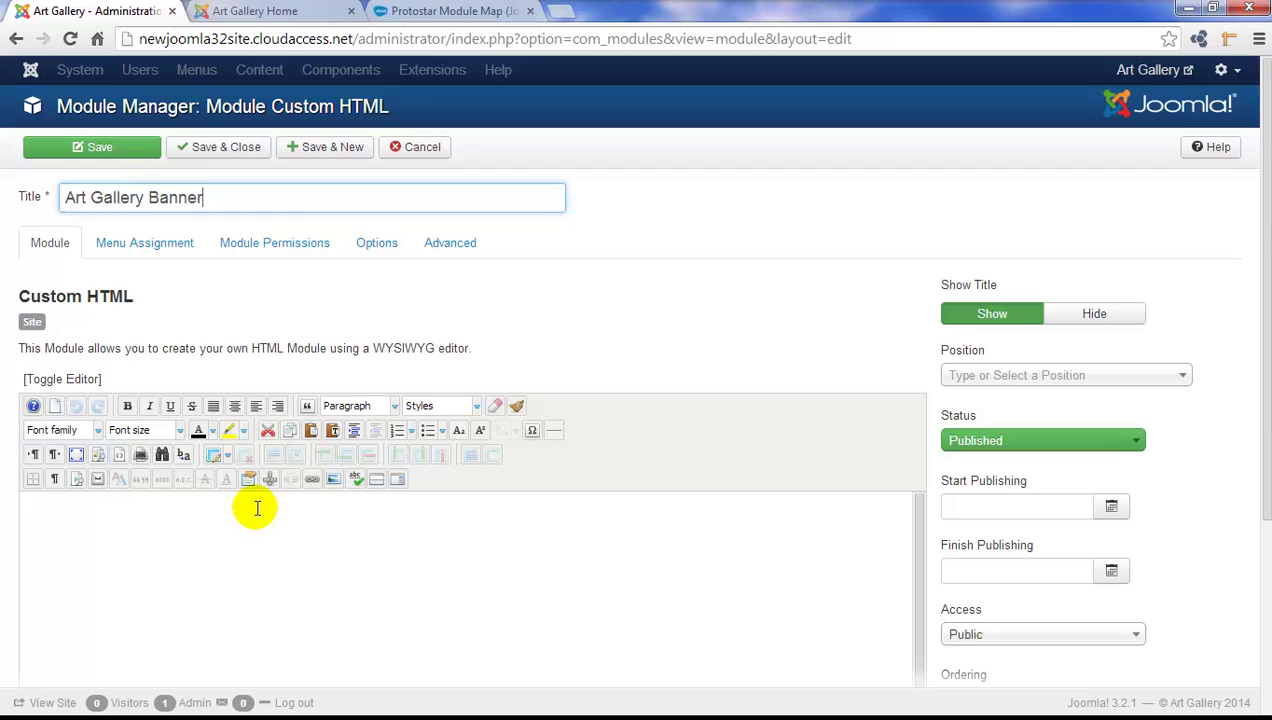
# Step: Upload artbanner5.jpg from the art gallery folder to the site's root image folder and insert it into the module's content
pyautogui.click(334, 481)
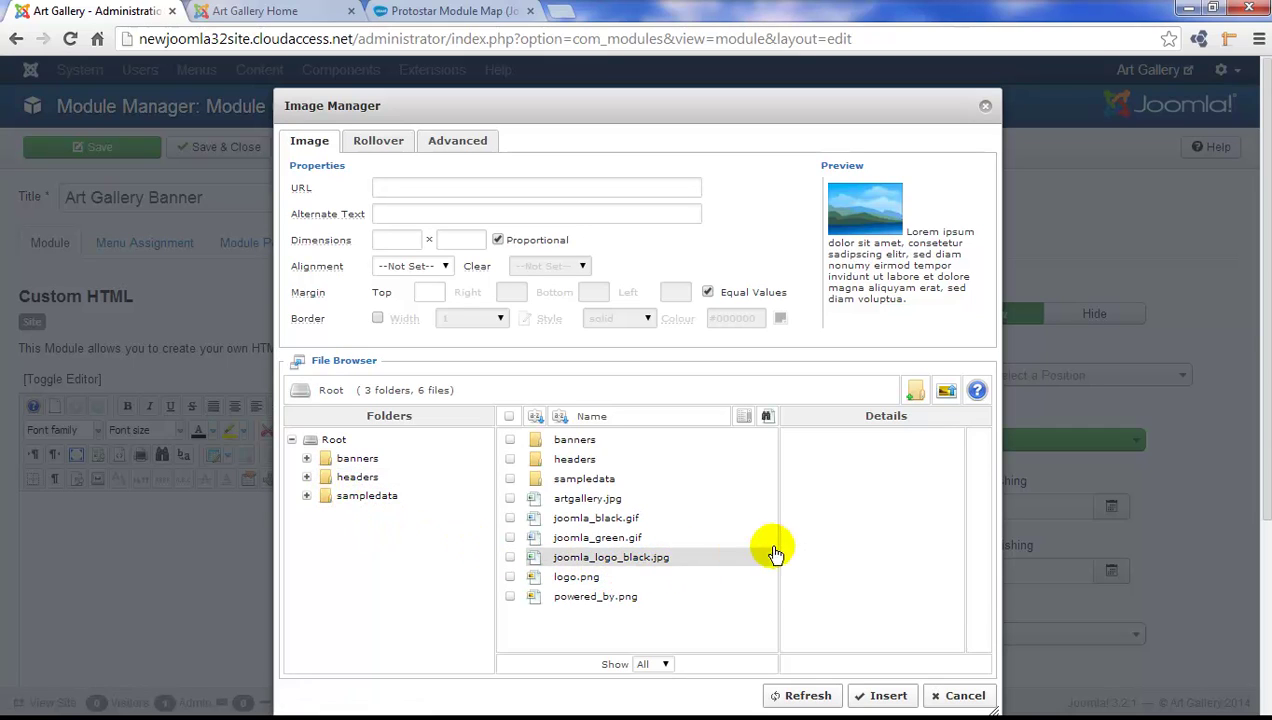
pyautogui.click(946, 394)
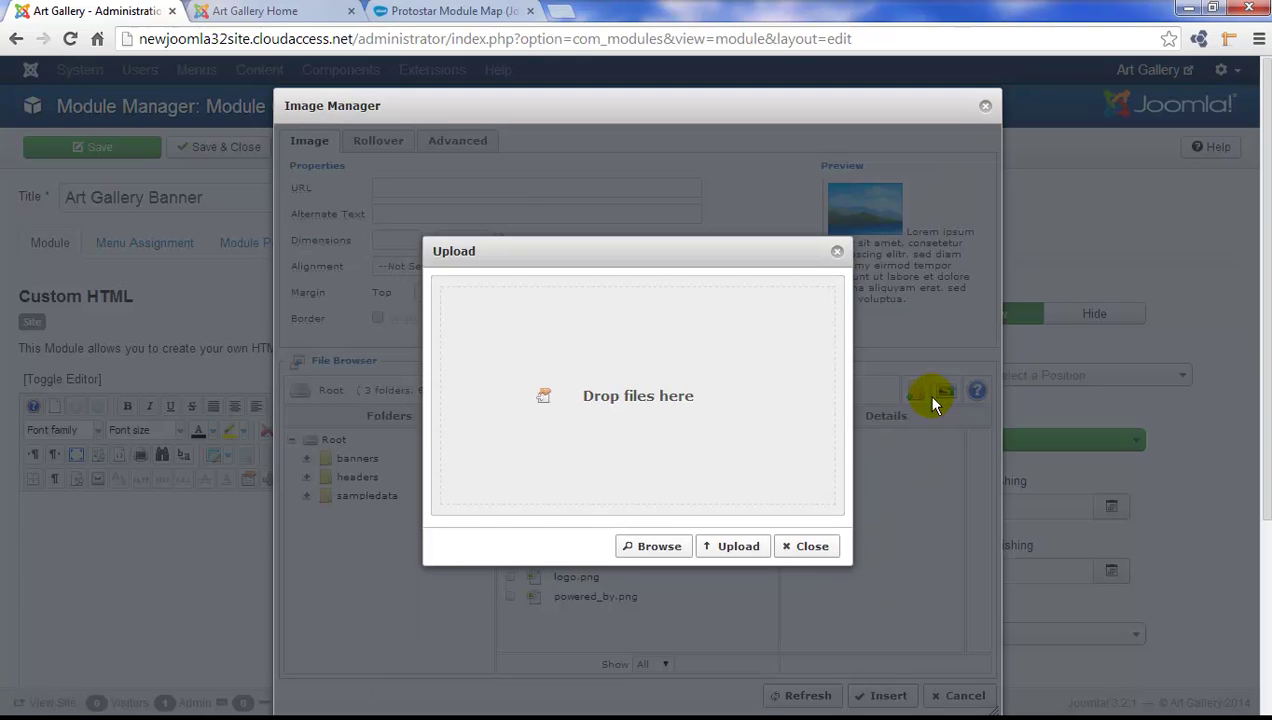
pyautogui.click(648, 549)
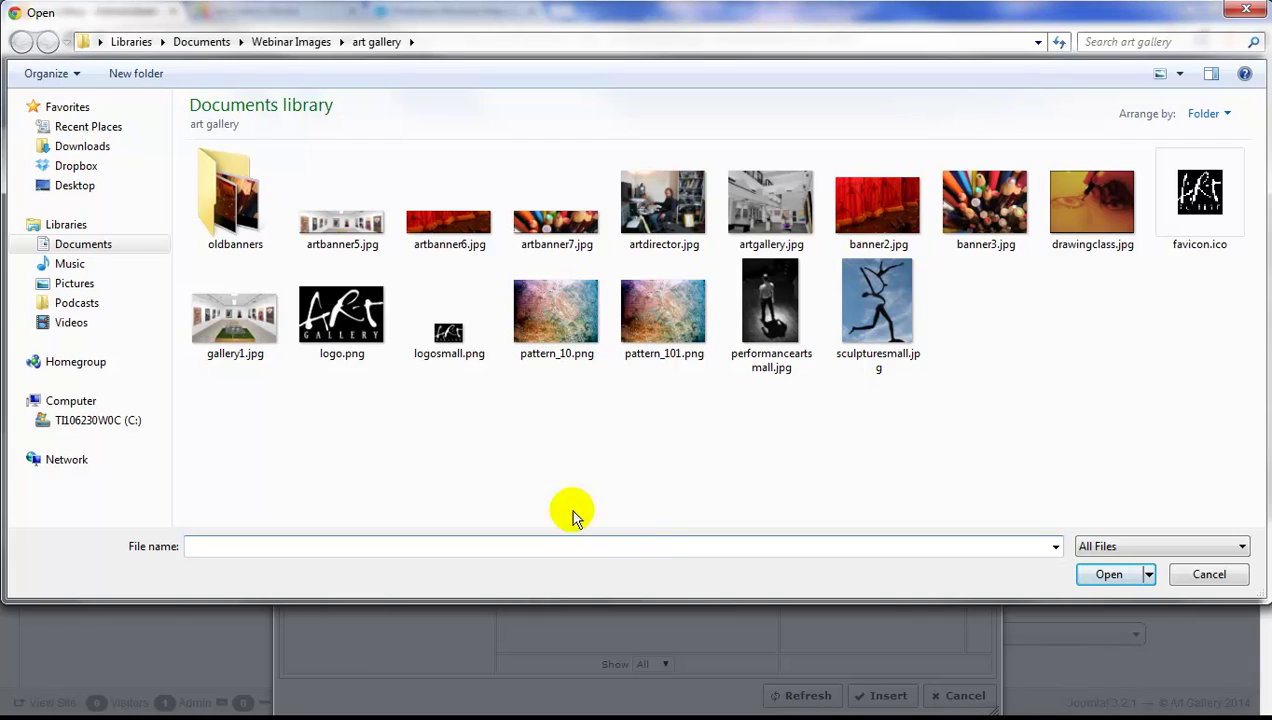
pyautogui.doubleClick(352, 232)
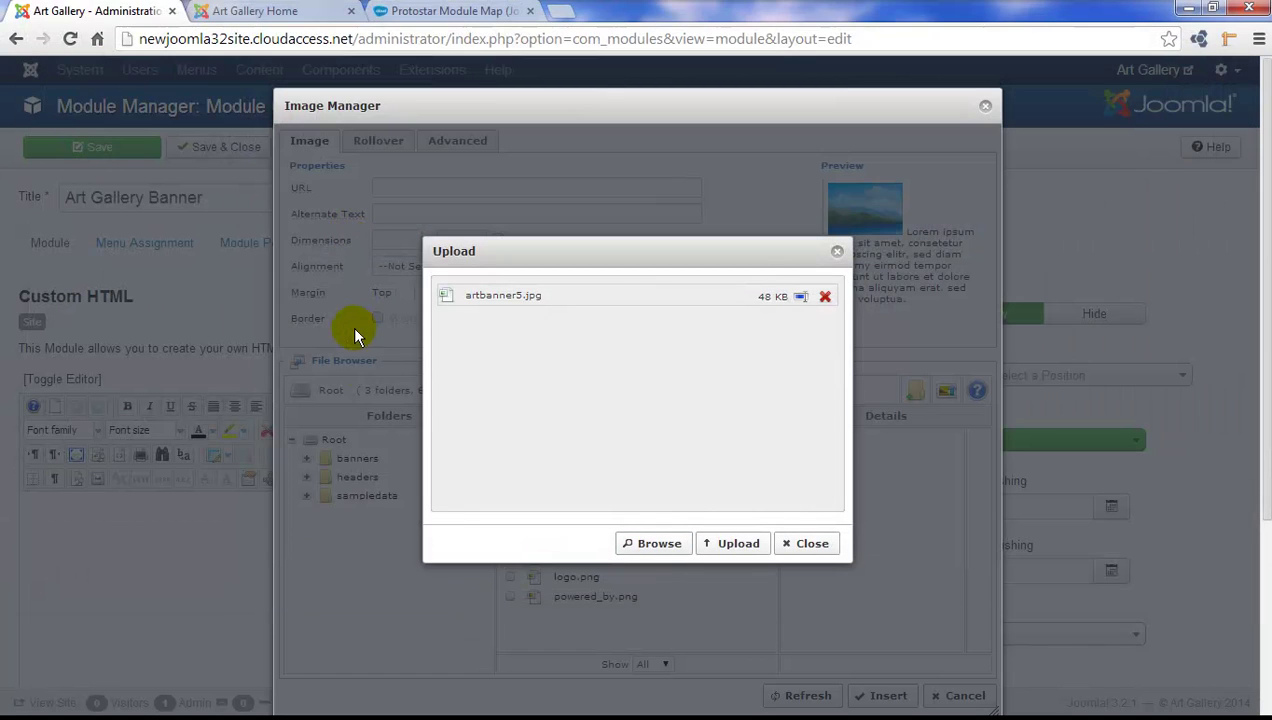
pyautogui.click(740, 545)
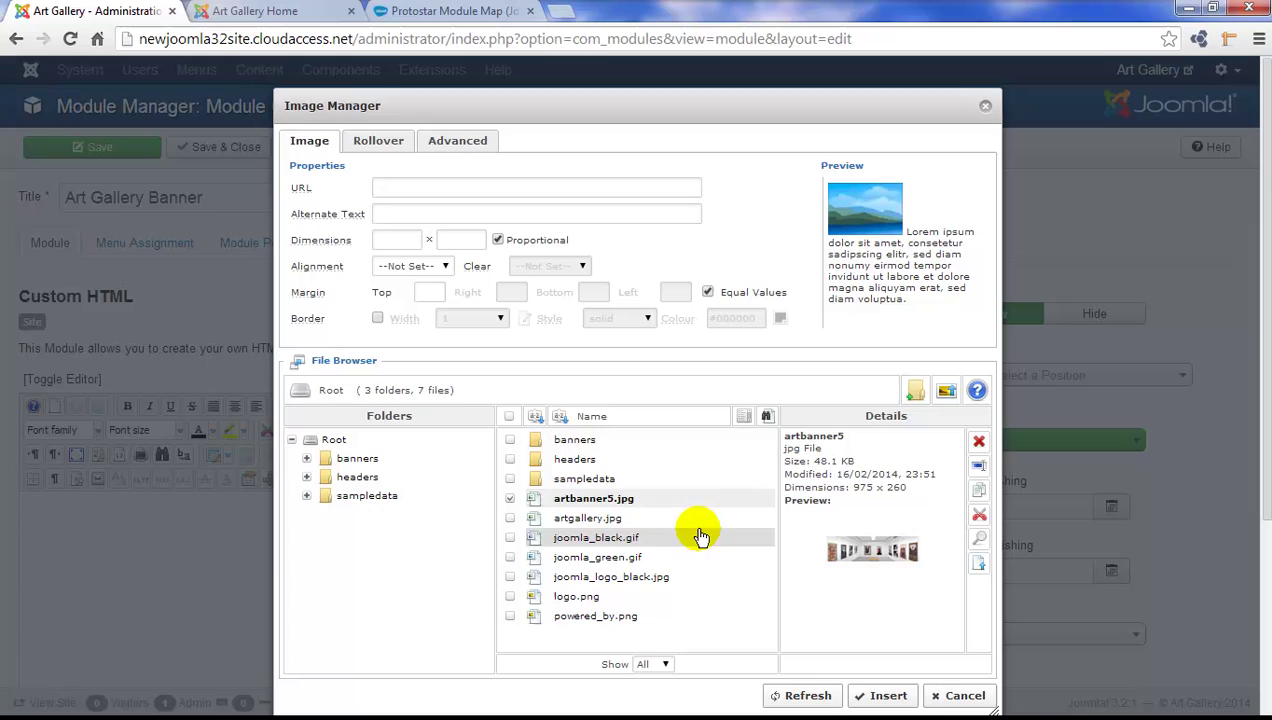
pyautogui.click(597, 505)
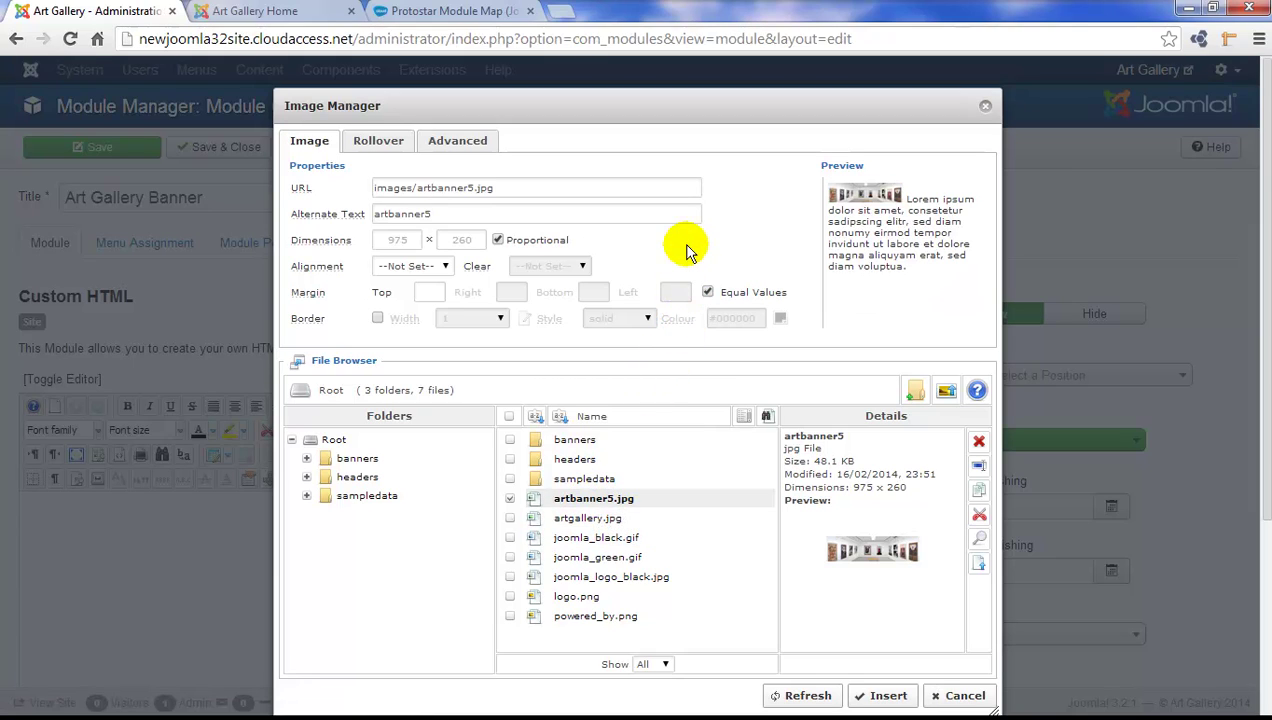
pyautogui.click(885, 696)
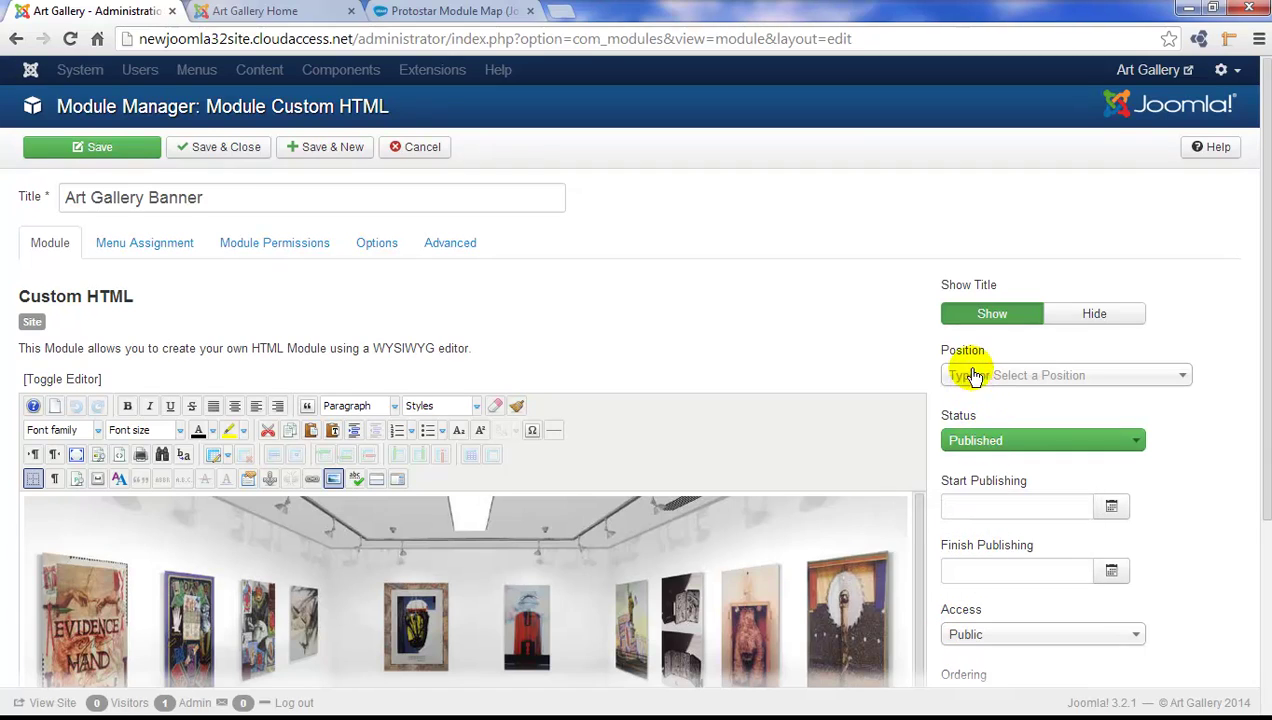
# Step: Assign the module to the Protostar template position Banner [banner]
pyautogui.moveTo(967, 360)
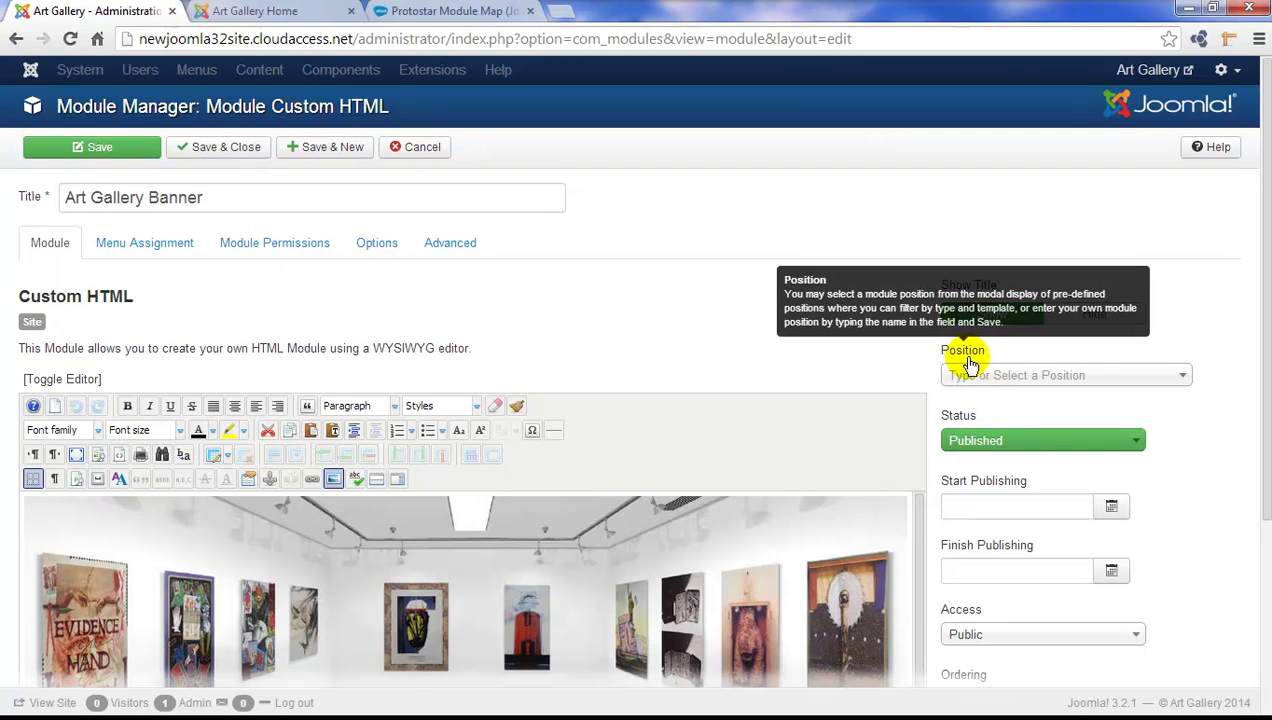
pyautogui.click(1183, 380)
pyautogui.moveTo(1183, 440); pyautogui.dragTo(1184, 569)
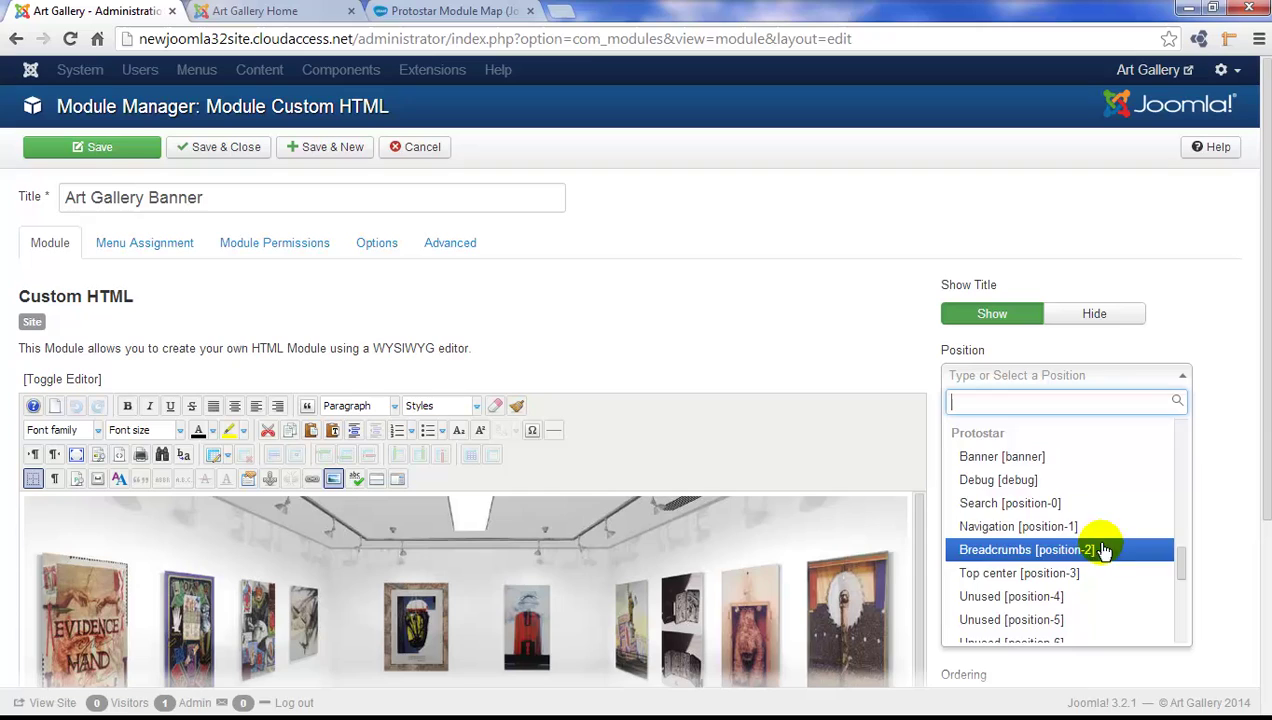
pyautogui.click(1018, 458)
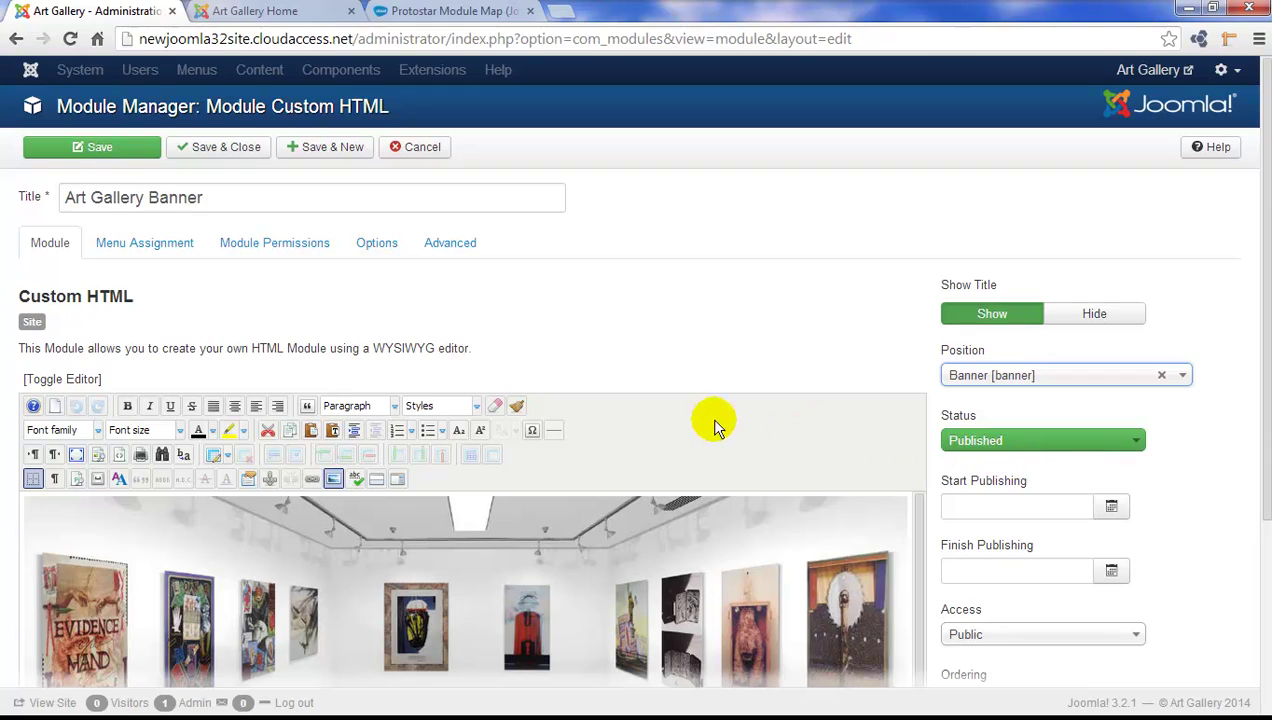
# Step: Save the module with its menu assignment kept at On all pages, and reload the site's homepage to view it
pyautogui.click(163, 250)
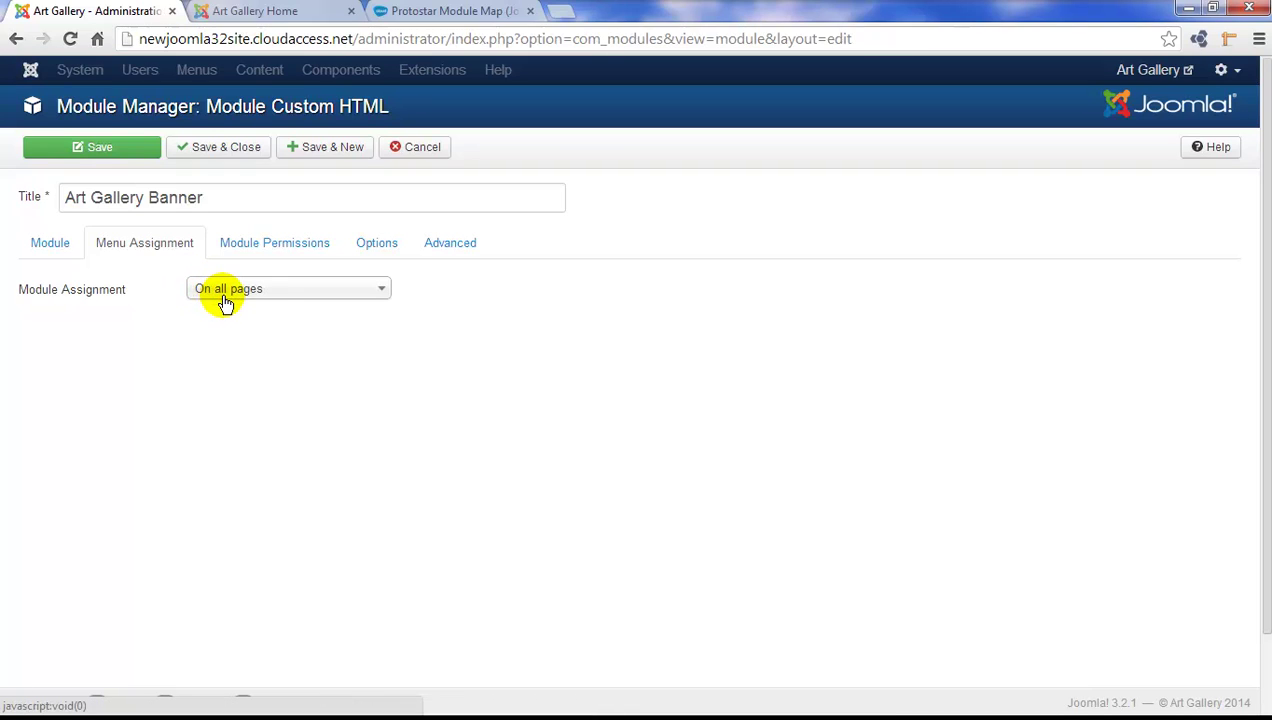
pyautogui.click(383, 292)
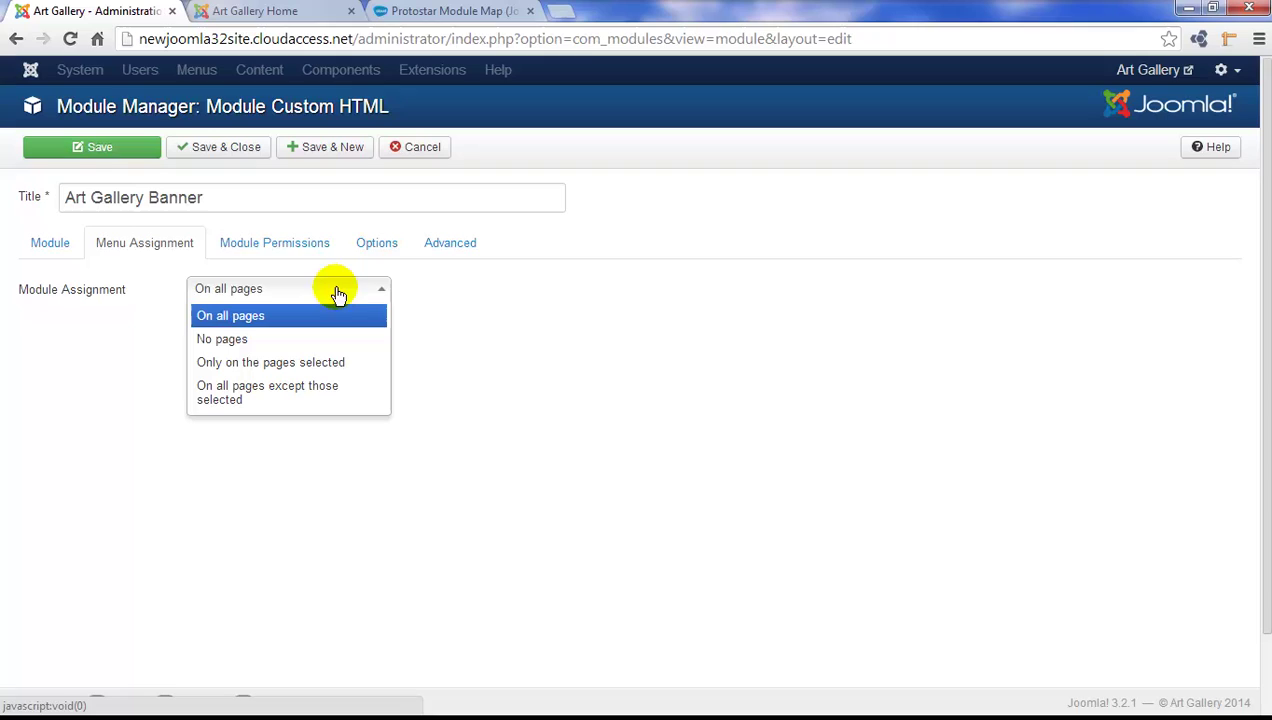
pyautogui.click(122, 156)
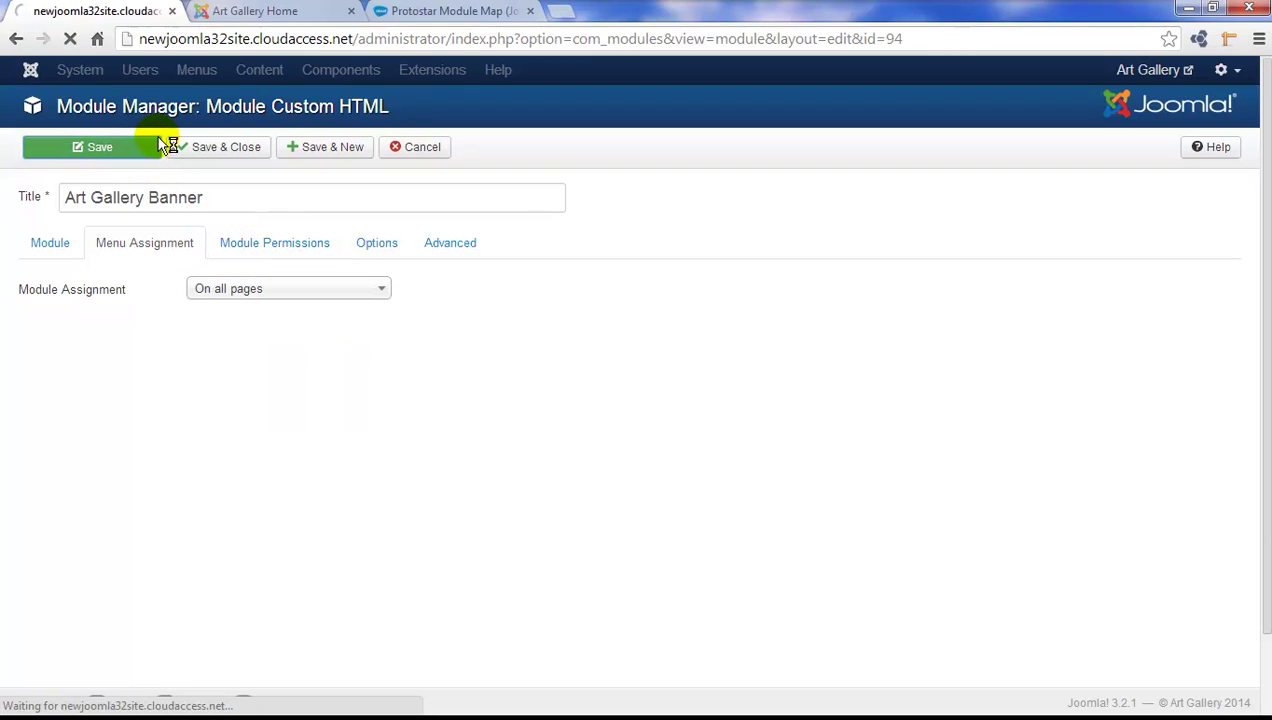
pyautogui.click(250, 12)
pyautogui.click(68, 40)
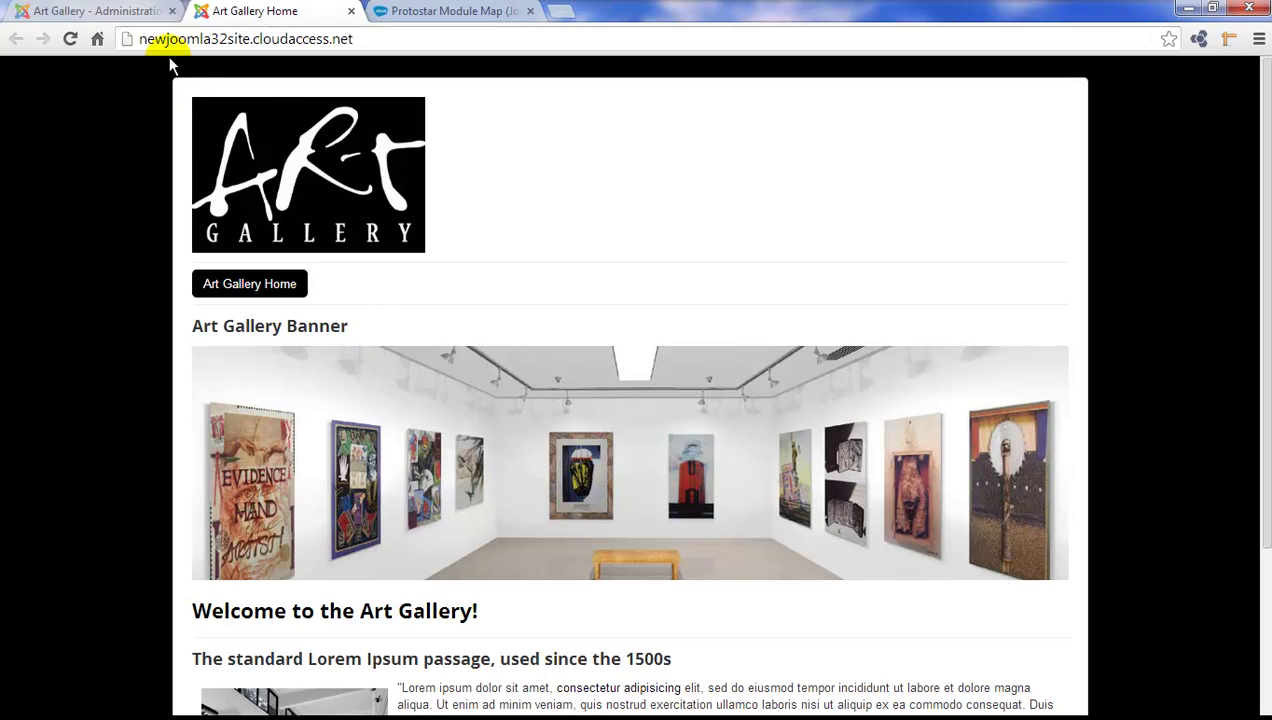
# Step: Hide the banner module's title, save the module and reload the site's homepage to check the change
pyautogui.click(152, 14)
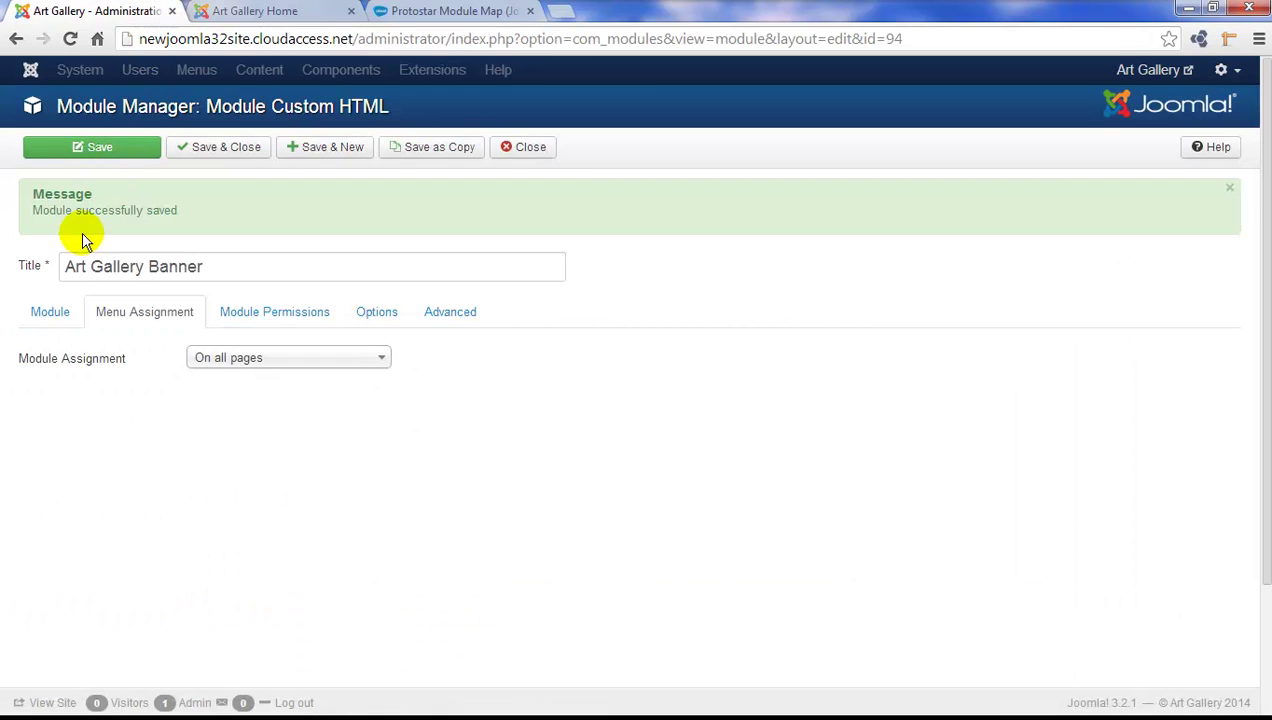
pyautogui.click(42, 326)
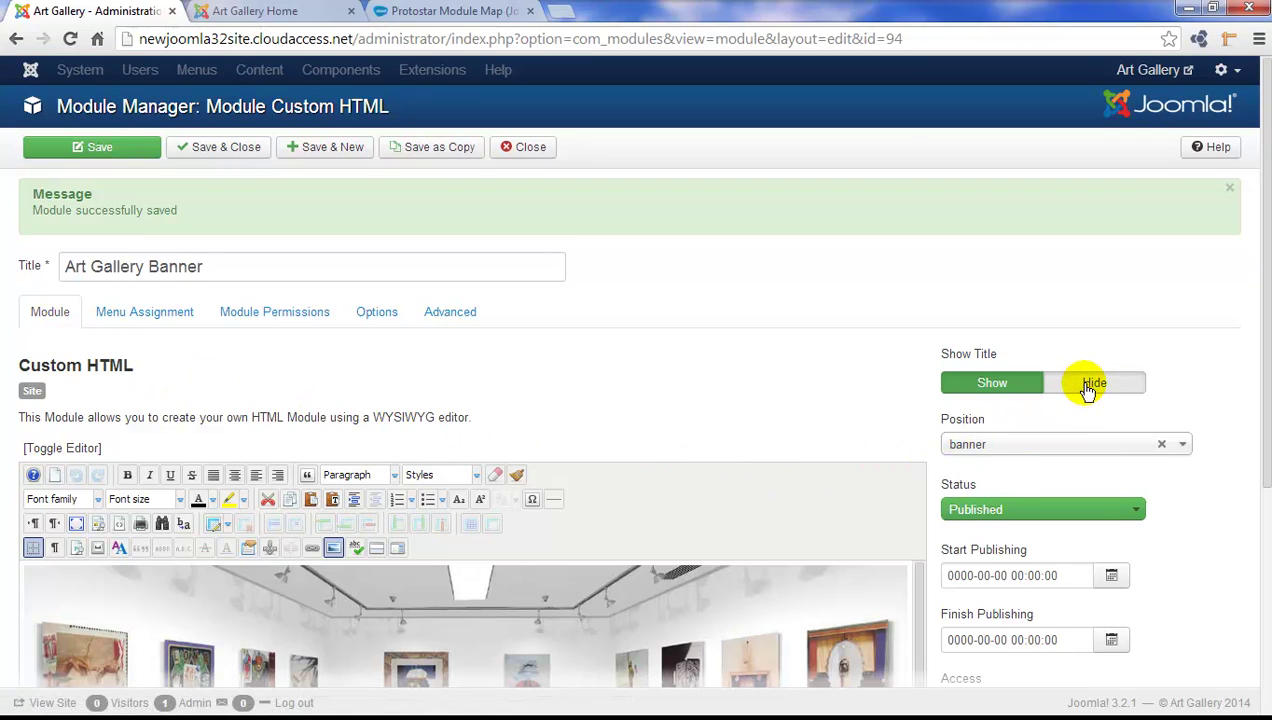
pyautogui.click(1090, 386)
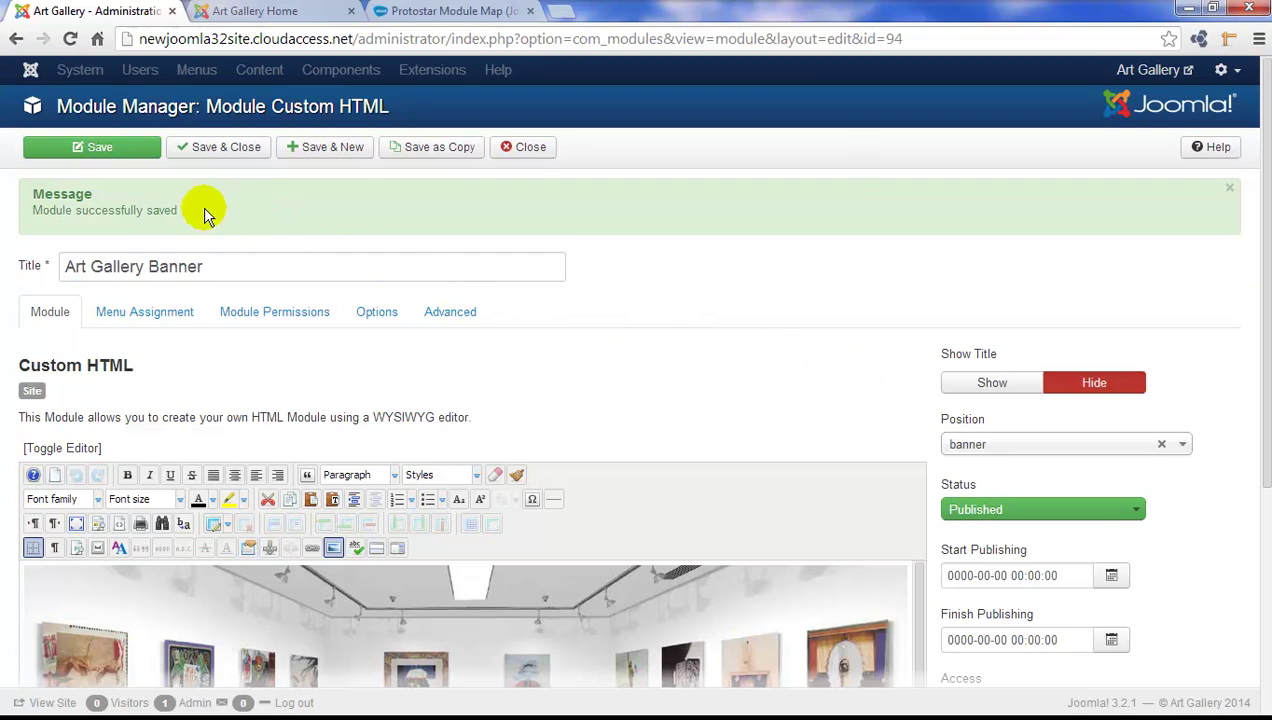
pyautogui.click(109, 148)
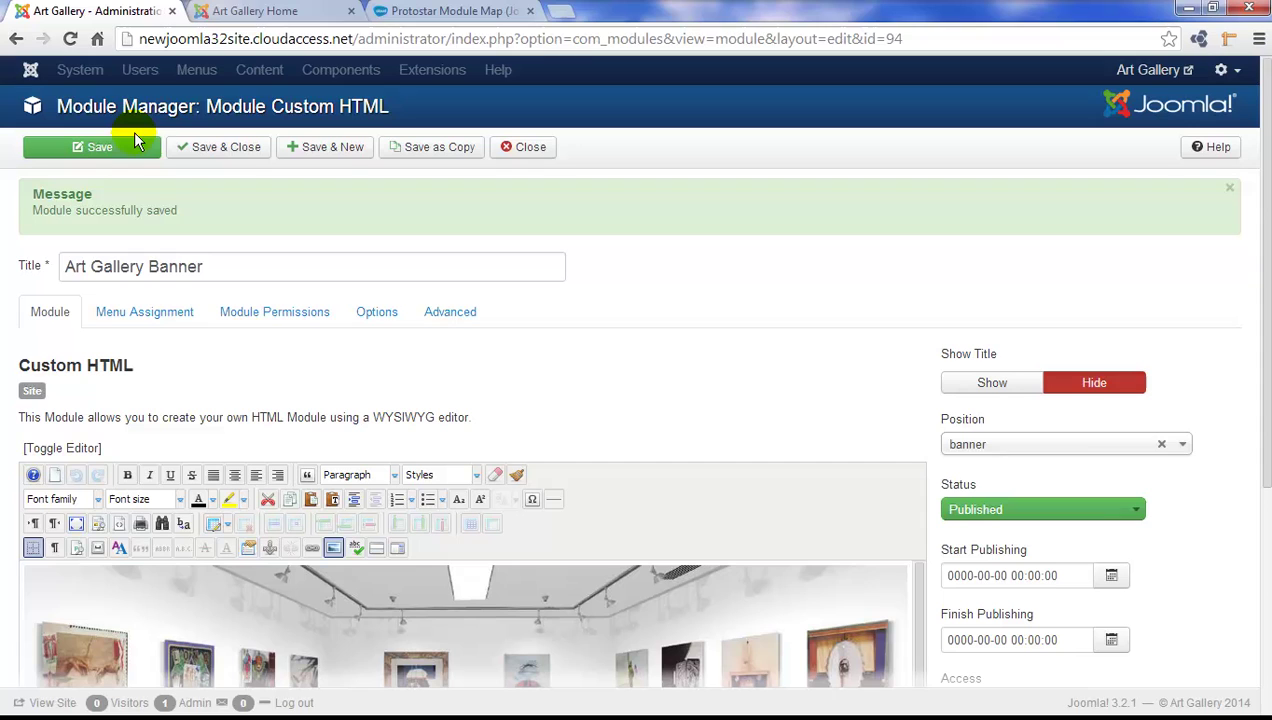
pyautogui.click(247, 15)
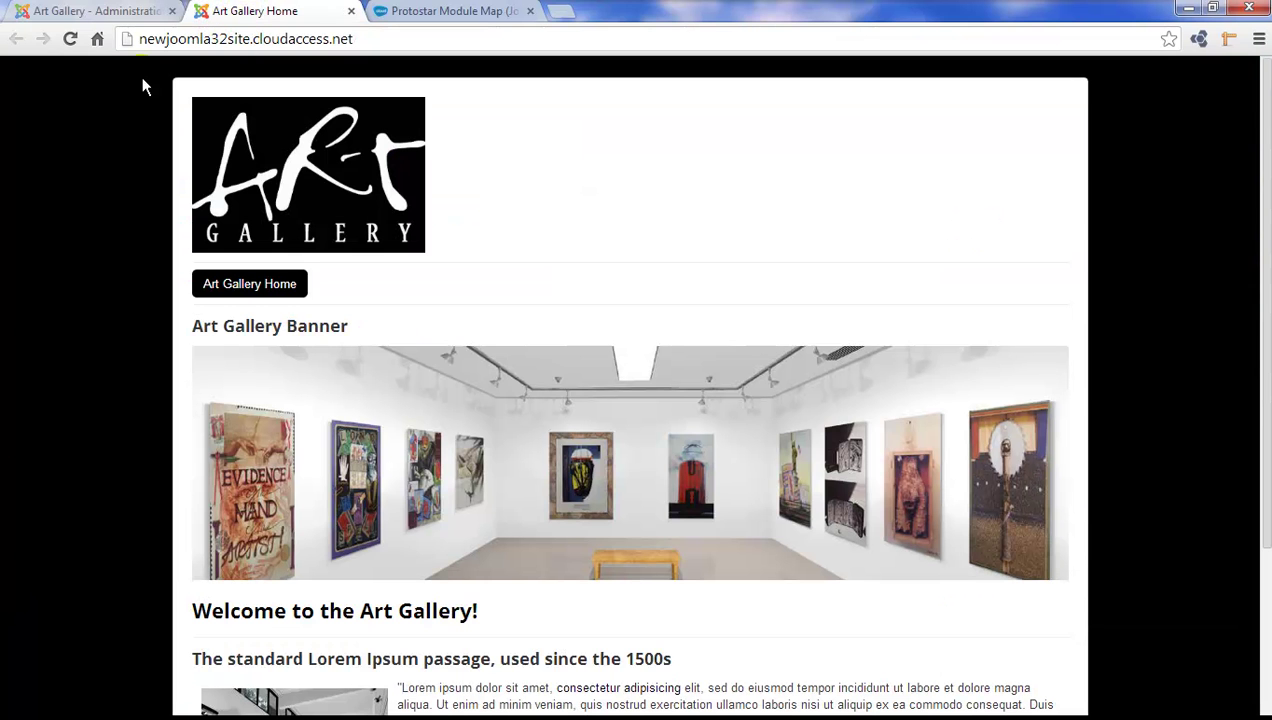
pyautogui.click(69, 40)
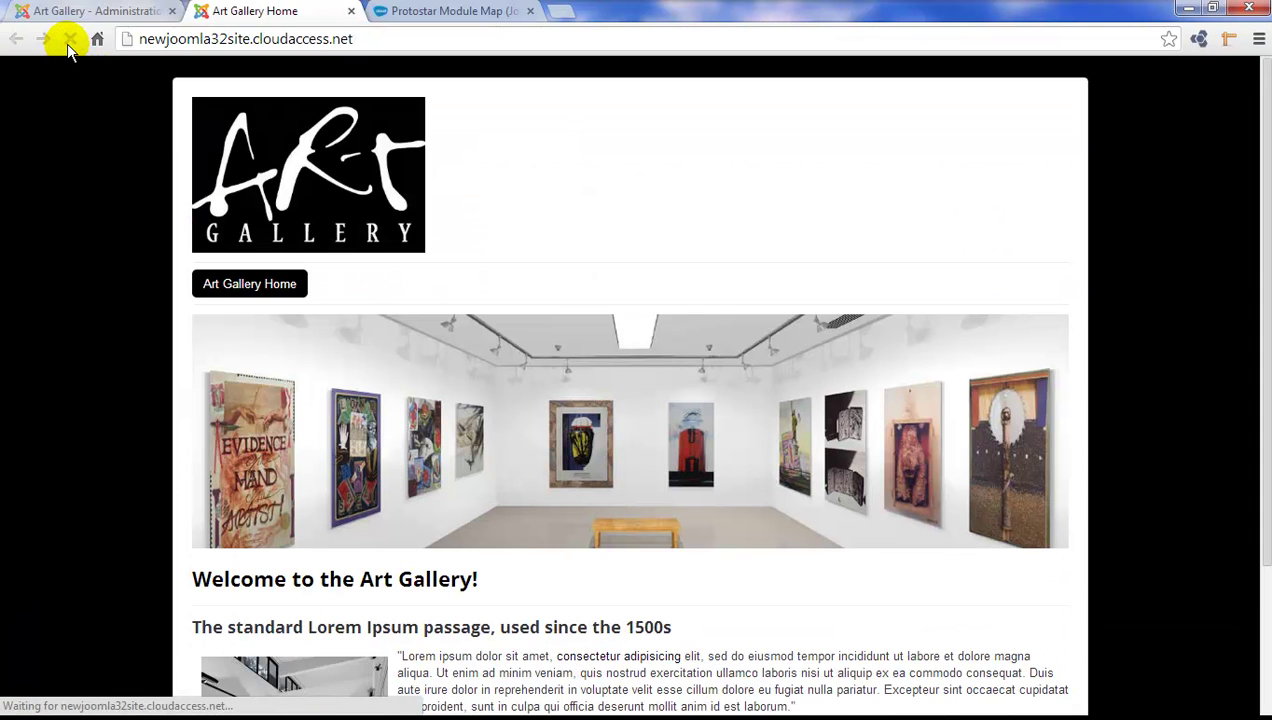